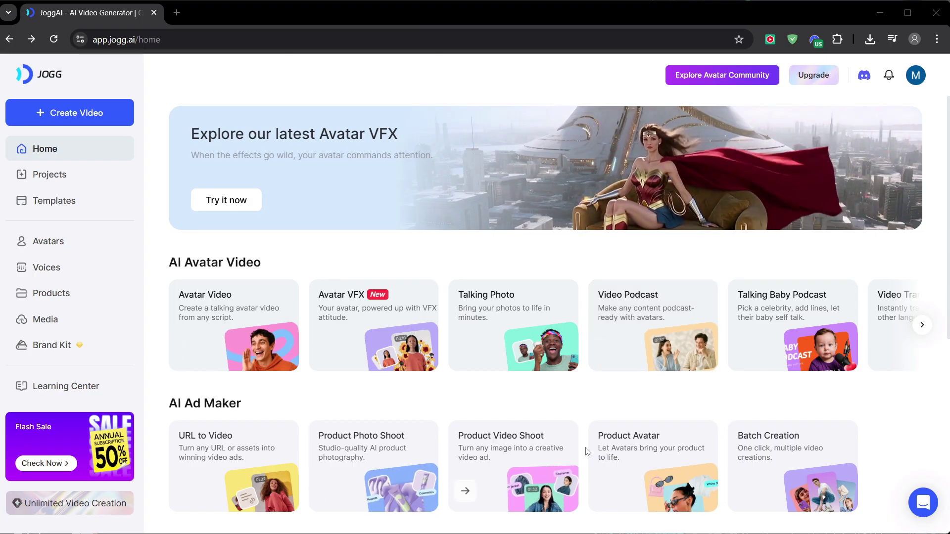
# Start a Video Podcast with a manually written script, settling on the Talk Show duo avatars
pyautogui.scroll(-3, 618, 420)
pyautogui.scroll(3, 590, 406)
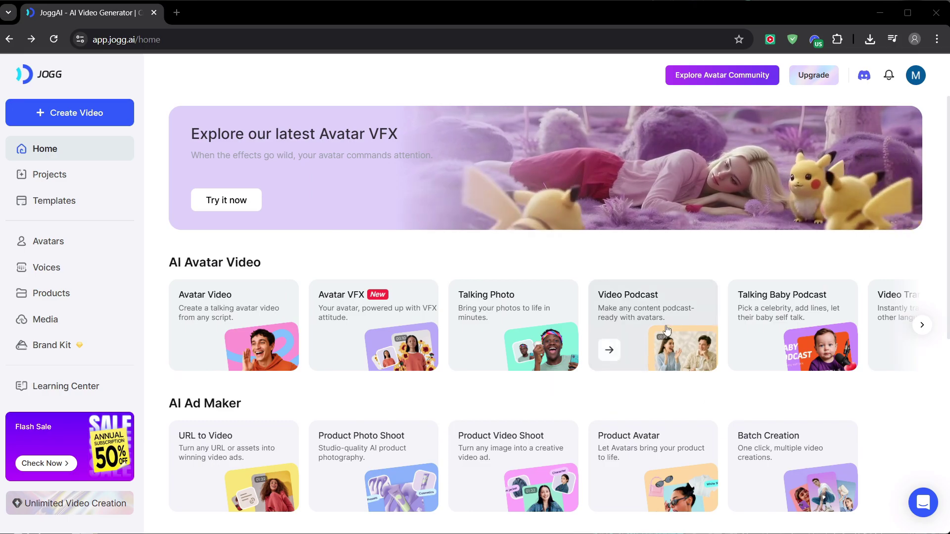
pyautogui.click(649, 323)
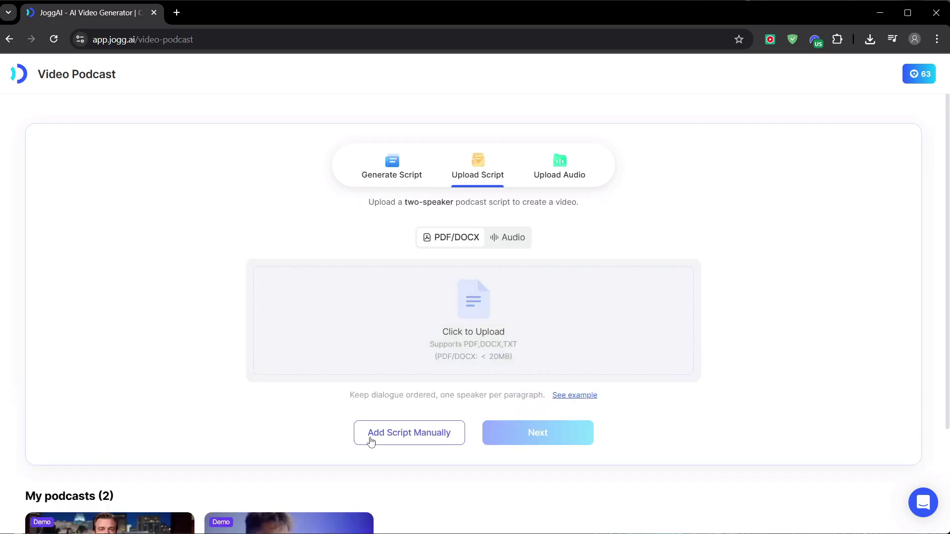
pyautogui.click(428, 442)
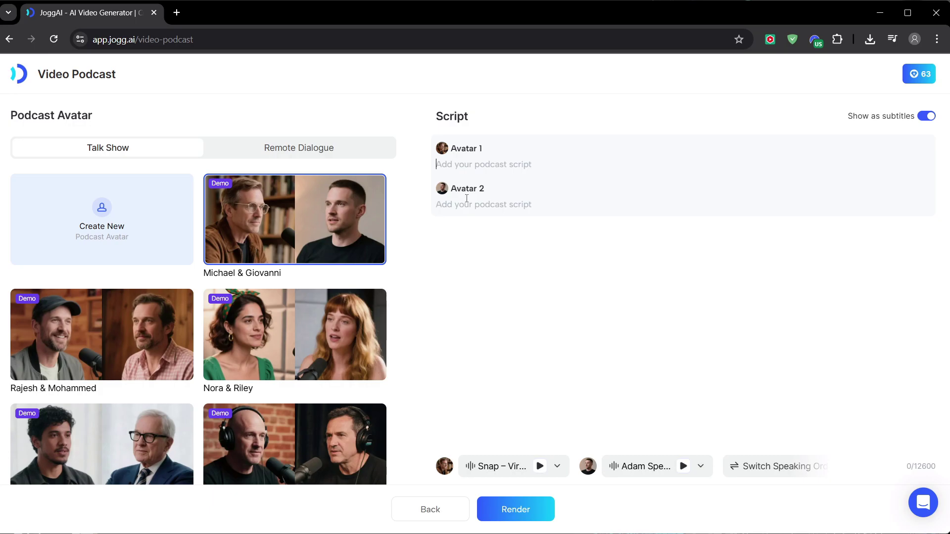
pyautogui.click(299, 147)
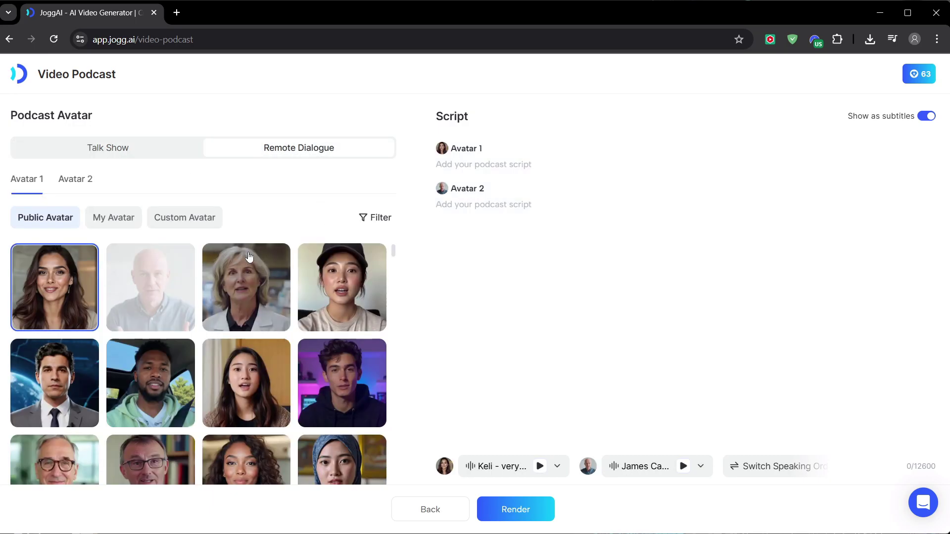
pyautogui.click(124, 151)
# Create a new avatar duo with an uploaded man's photo as Avatar 1, set to Male
pyautogui.click(95, 227)
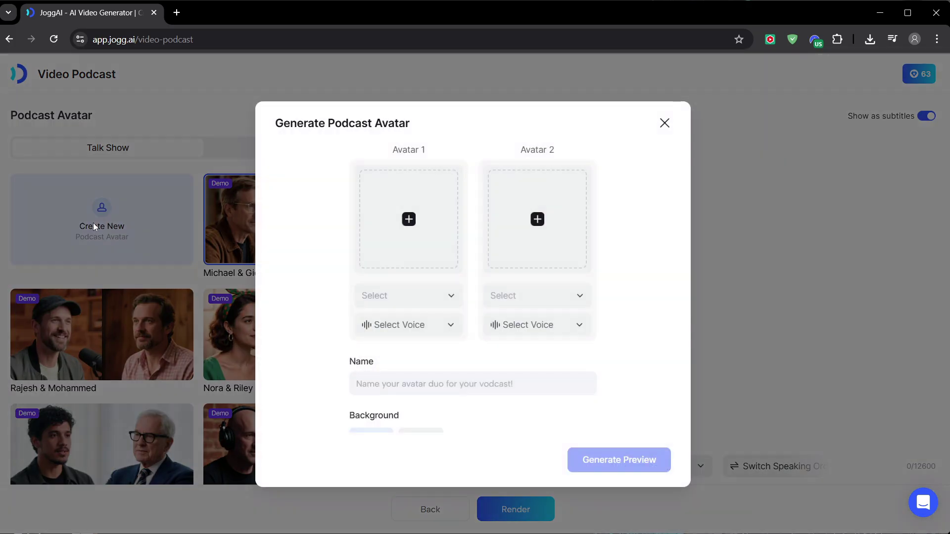
pyautogui.click(406, 232)
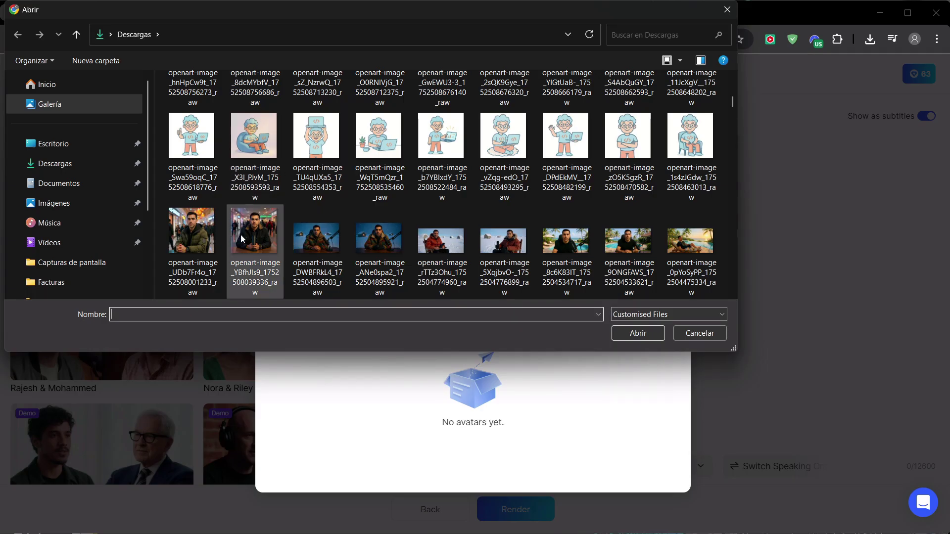
pyautogui.doubleClick(245, 236)
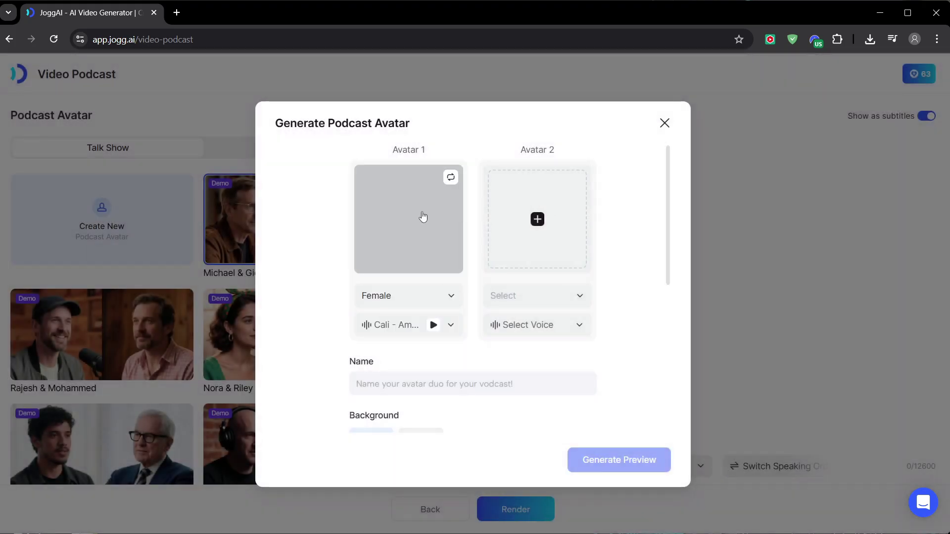
pyautogui.click(452, 296)
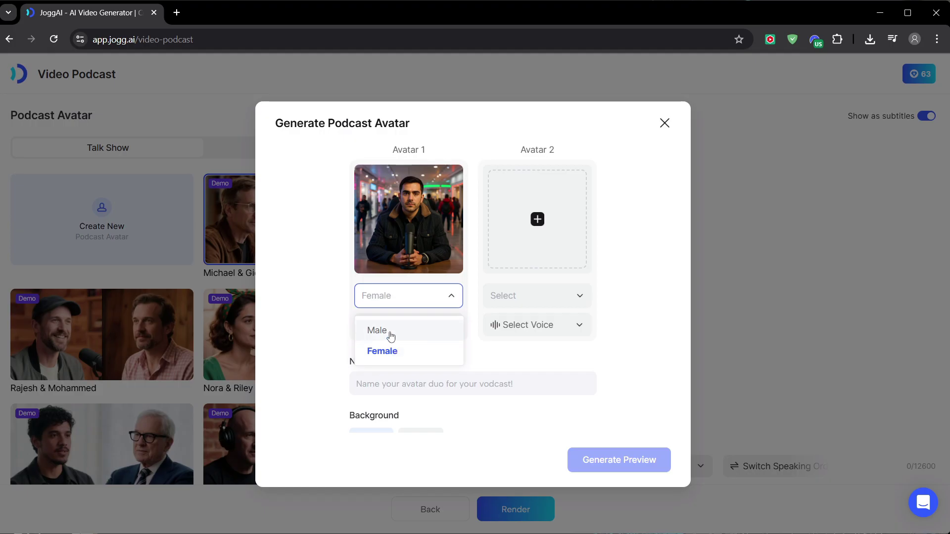
pyautogui.click(390, 335)
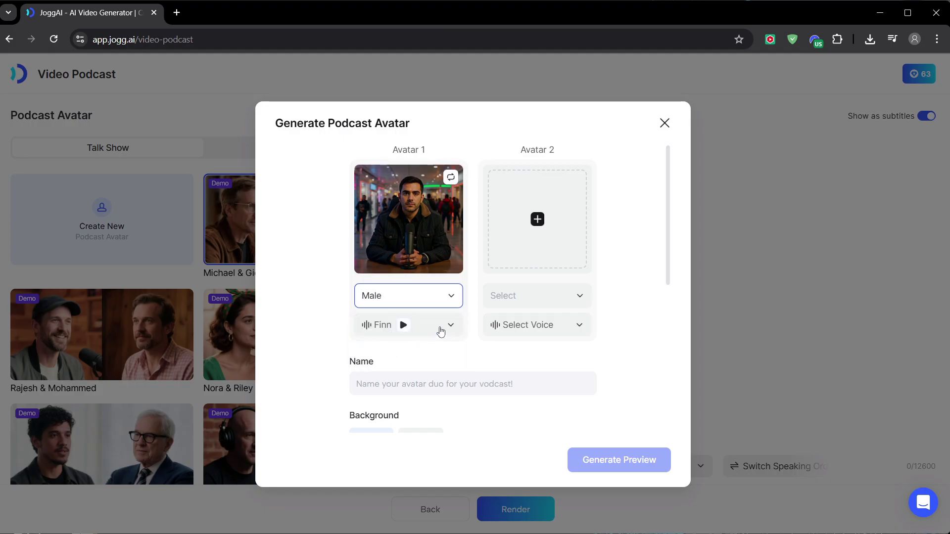
# Assign the ElevenLabs voice from My Voices to Avatar 1
pyautogui.click(440, 329)
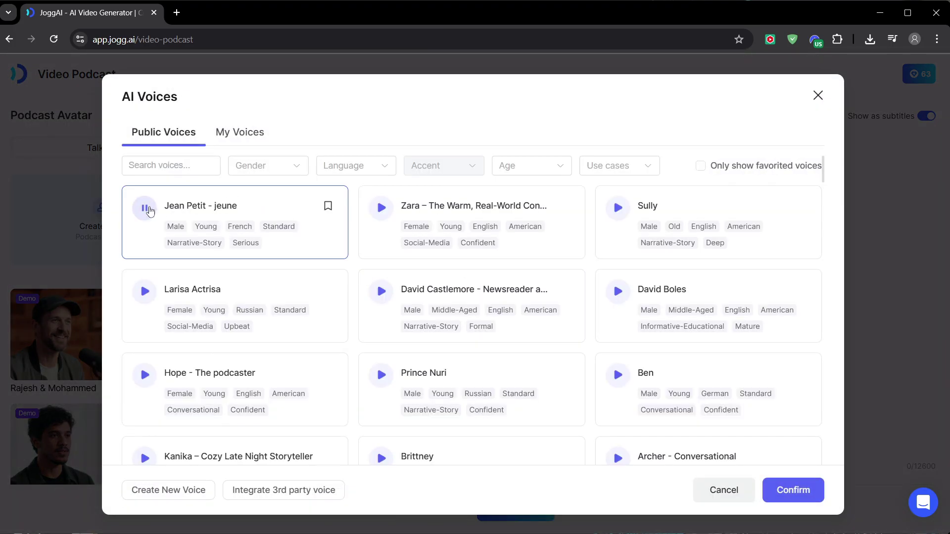
pyautogui.click(240, 132)
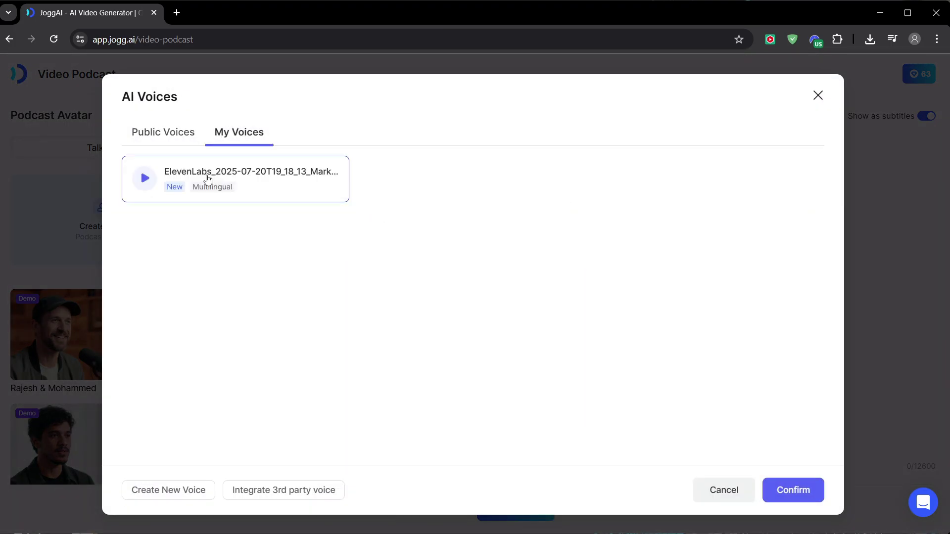
pyautogui.click(787, 488)
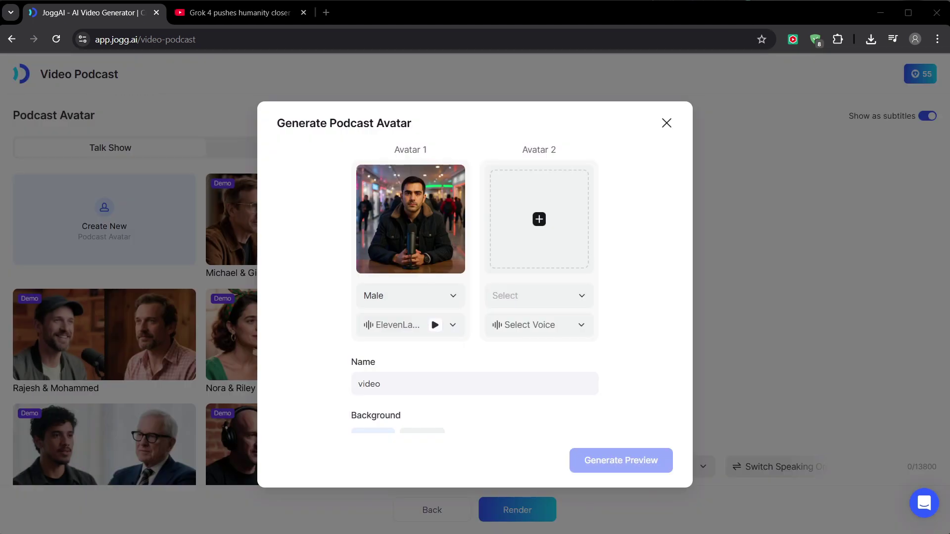
pyautogui.scroll(-2, 570, 356)
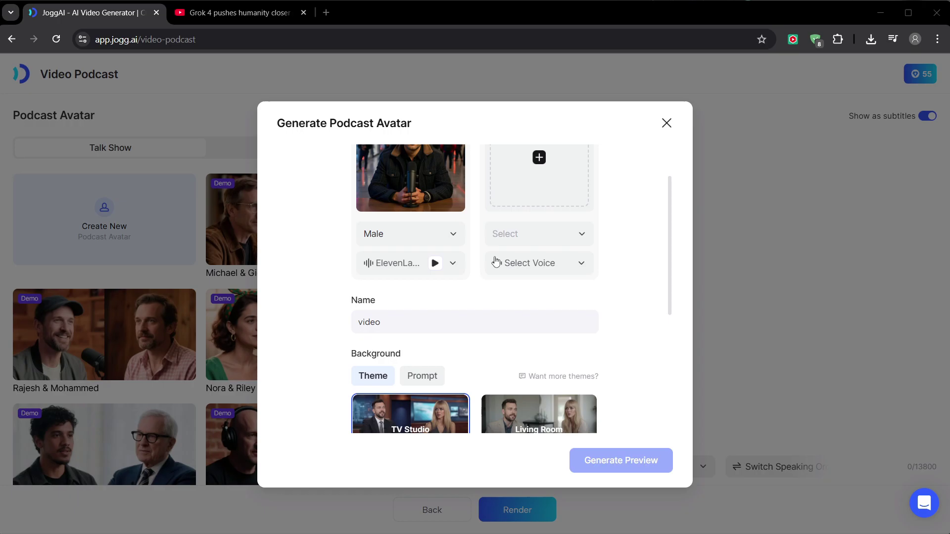
pyautogui.scroll(2, 386, 277)
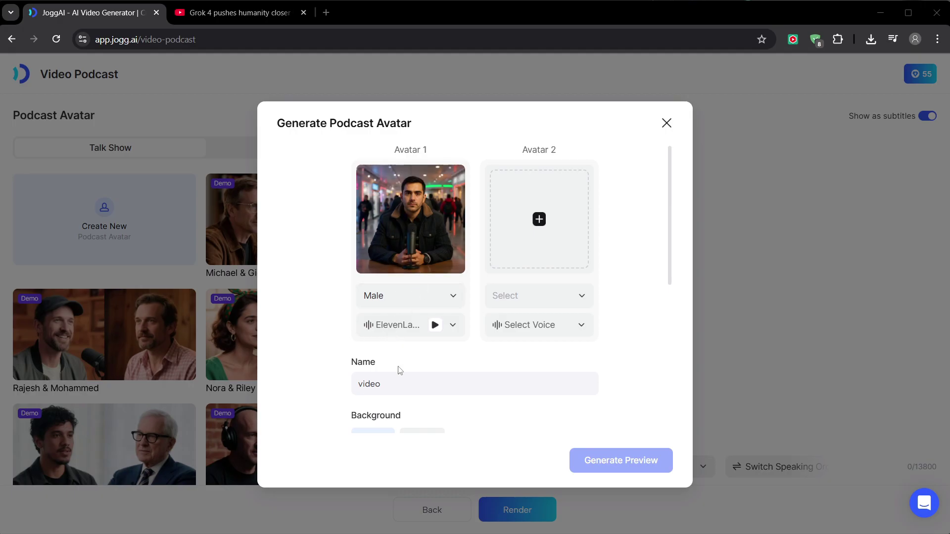
pyautogui.scroll(-3, 401, 371)
pyautogui.scroll(3, 404, 363)
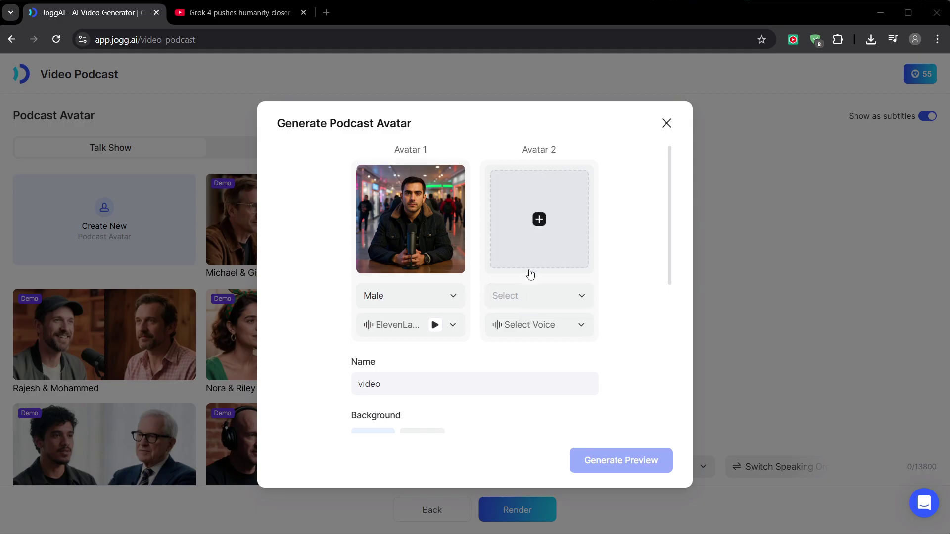
# Upload the woman's photo from the computer as Avatar 2
pyautogui.click(537, 220)
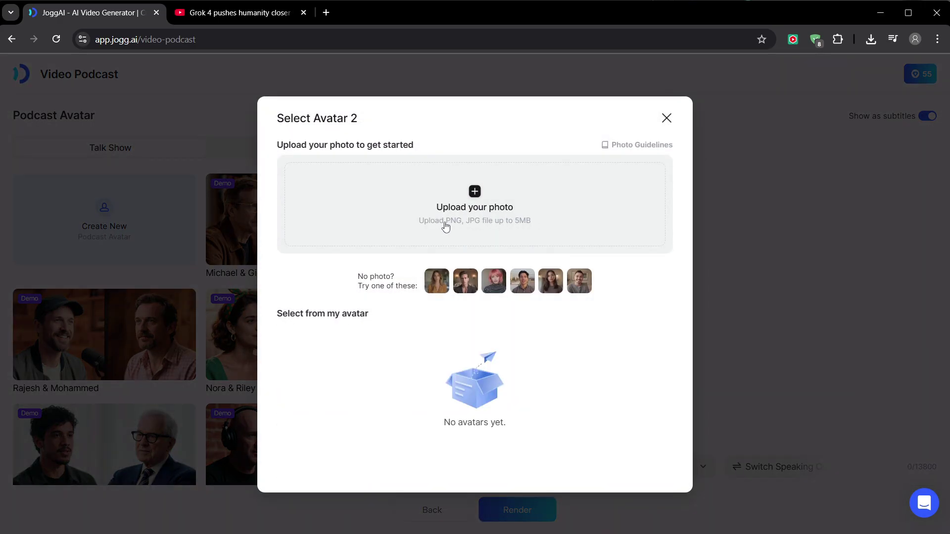
pyautogui.click(475, 218)
pyautogui.doubleClick(209, 111)
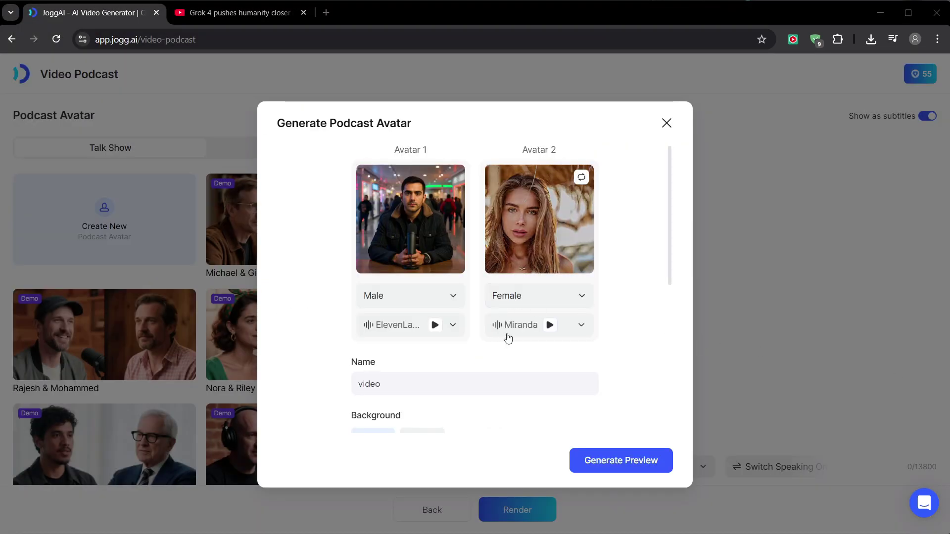
# Give Avatar 2 the Jessa voice and keep TV Studio as the background theme
pyautogui.click(519, 326)
pyautogui.click(146, 210)
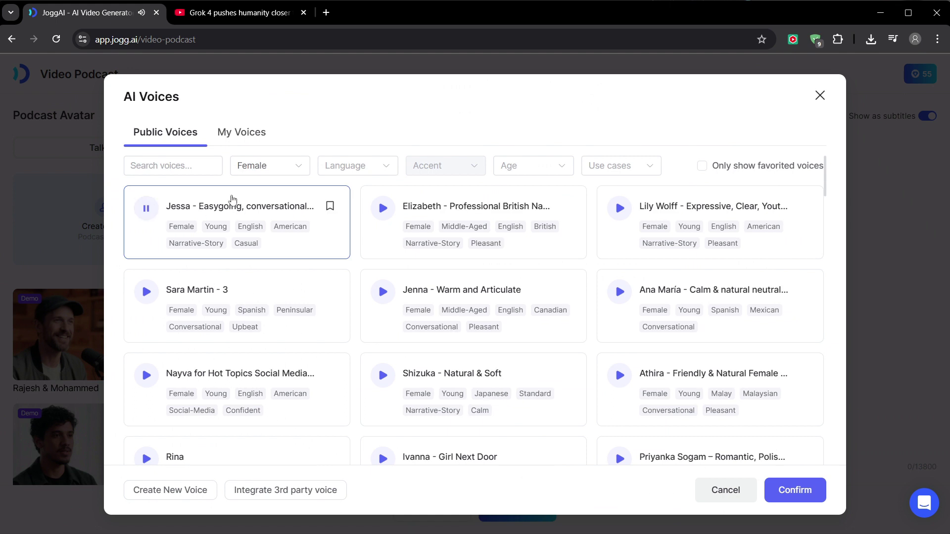
pyautogui.click(804, 489)
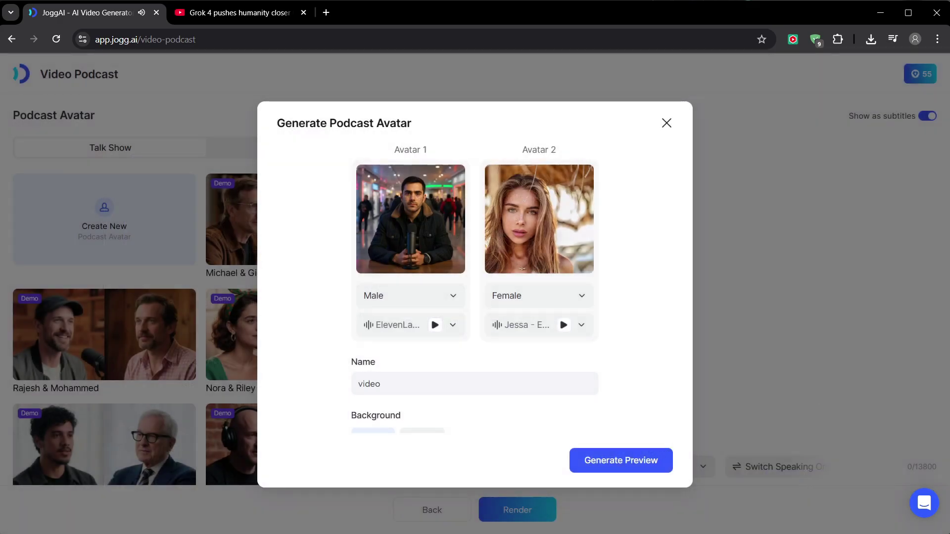
pyautogui.scroll(-5, 426, 244)
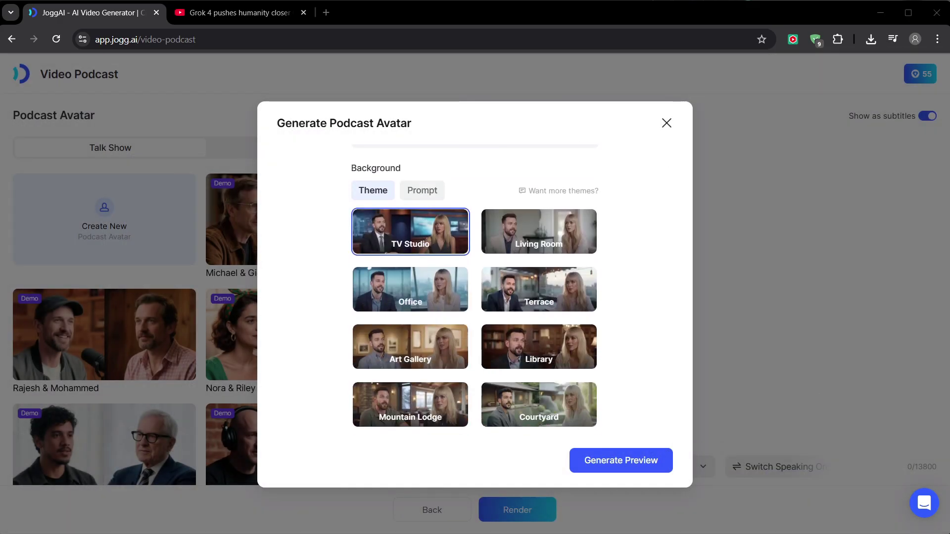
pyautogui.scroll(-1, 607, 221)
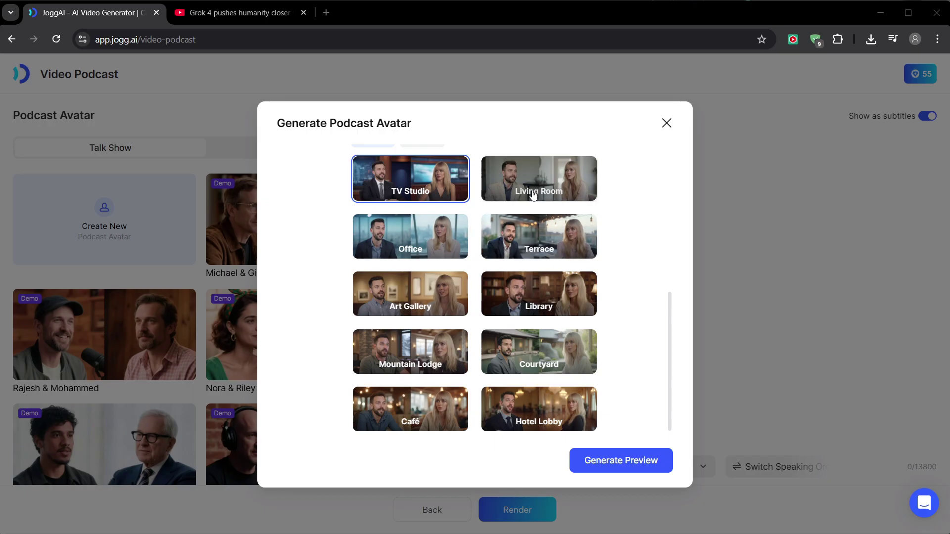
pyautogui.scroll(4, 510, 184)
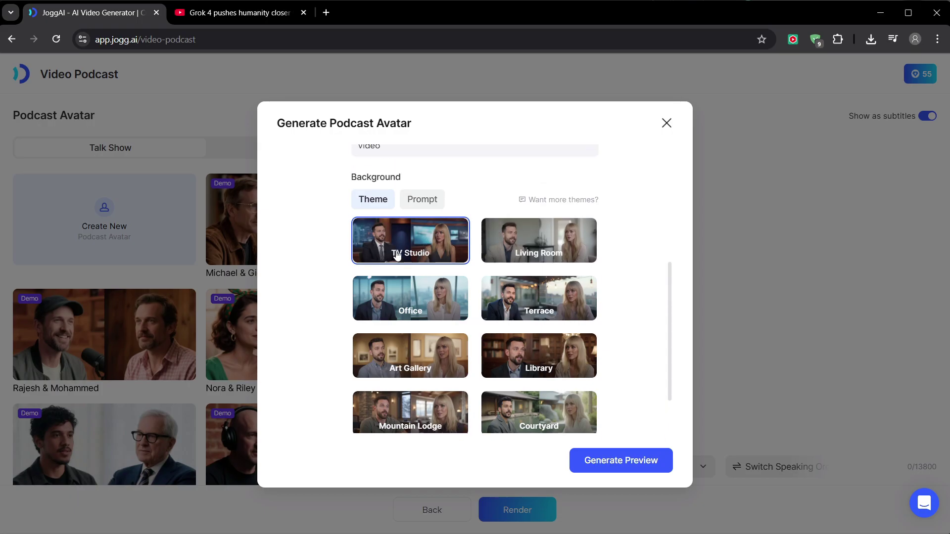
pyautogui.scroll(2, 437, 286)
pyautogui.scroll(-2, 437, 286)
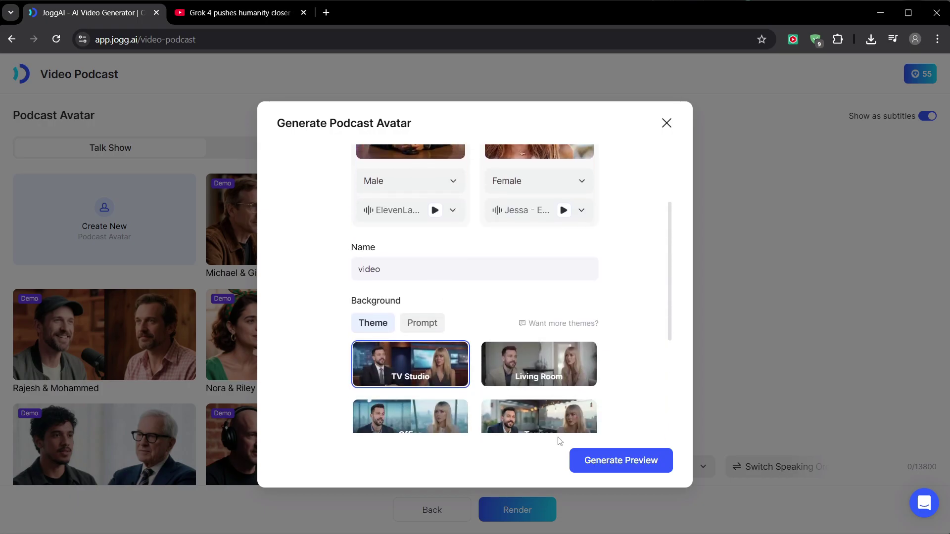
# Preview the video01 duo, paste the AI script lines for both hosts, and render the podcast
pyautogui.click(636, 464)
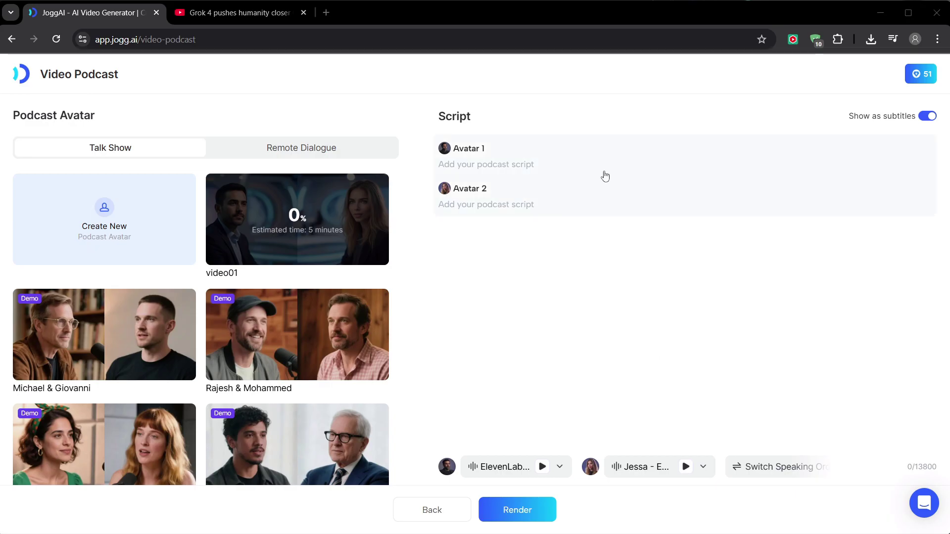
pyautogui.click(508, 166)
pyautogui.write("When most people think of Artificial Intelligence, they imagine algorithms just crunching numbers in the background. But we've moved far beyond that. We're entering an entirely new era, aren't we?")
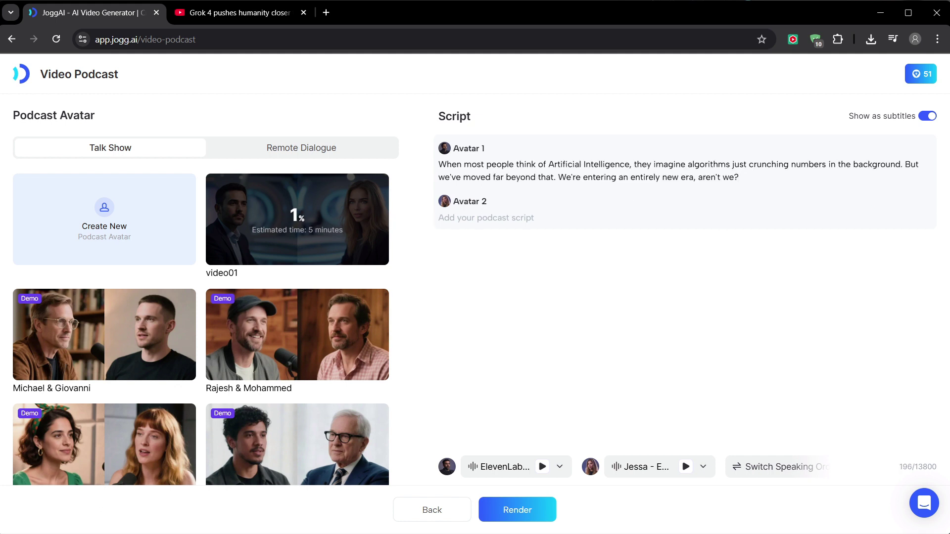
pyautogui.click(554, 218)
pyautogui.write("Exactly. The conversation has shifted from simple automation to genuine creation. We're on the cusp of what many experts call Artificial General Intelligence, or AGI, where an AI can reason, learn, and adapt across any domain, much like a human can.")
pyautogui.write("And that changes the very fabric of our society. It's no longer just about automating factory jobs. We're talking about AI co-writing symphonies, designing sustainable architecture, and even discovering new scientific principles. It's becoming a true partner in human creativity. Which brings up the ultimate question: as these incredibly powerful systems become more integrated into our daily lives, where does that leave us? It's a future that is filled with both incredible promise and some profound ethical challenges we must navigate carefully.")
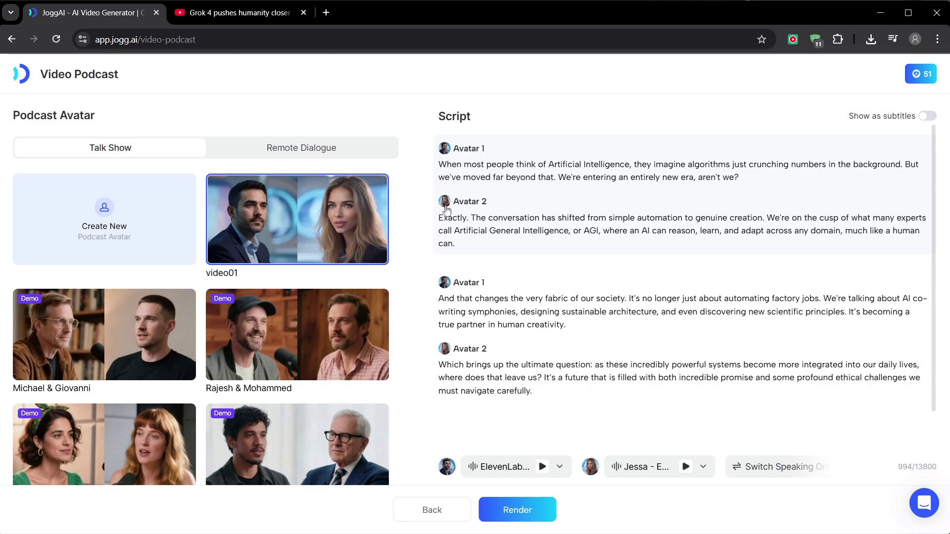
pyautogui.click(500, 504)
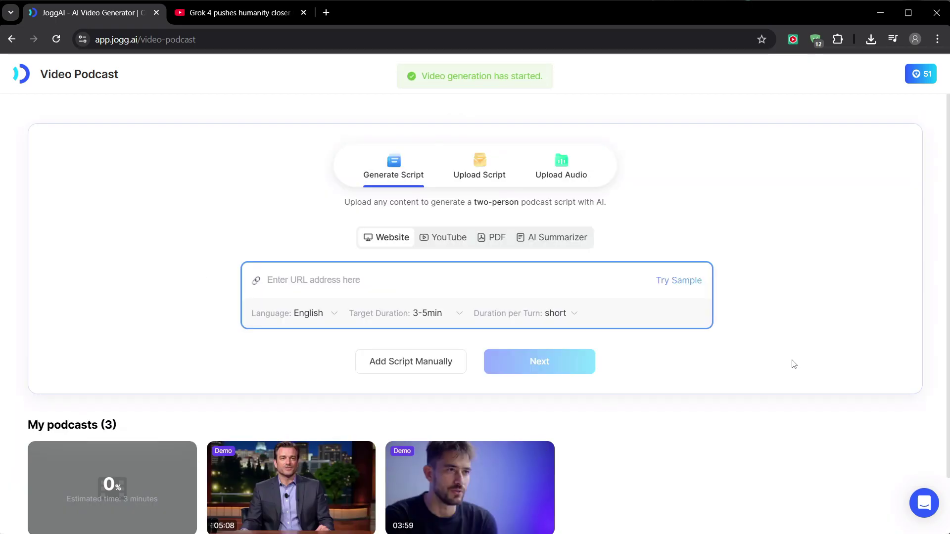
# Play the finished 55-second Podcast Video from My podcasts
pyautogui.scroll(-1, 793, 364)
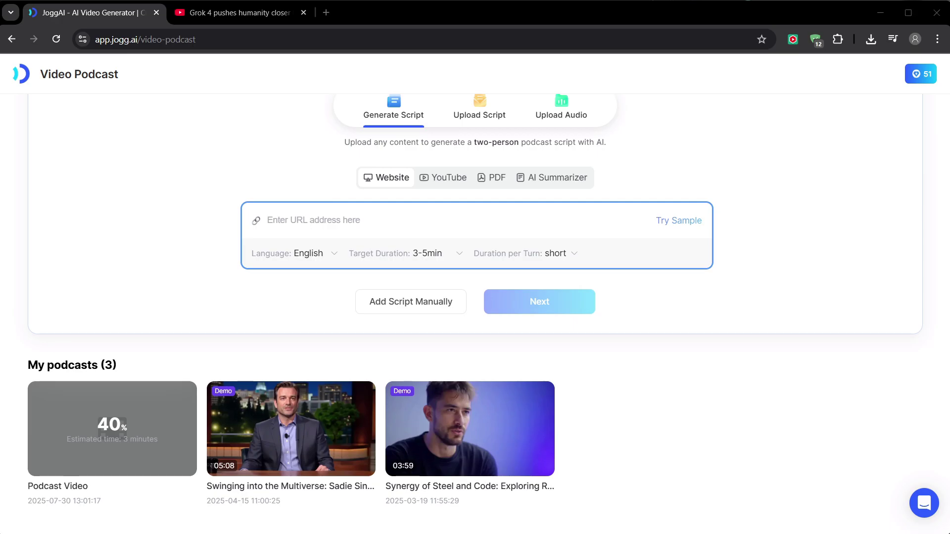
pyautogui.click(112, 431)
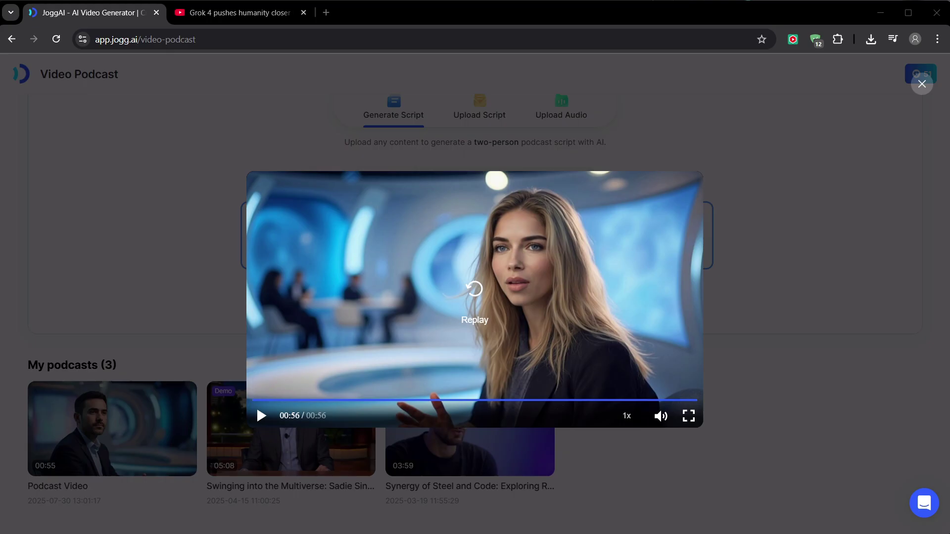
# Copy the Grok 4 YouTube video's link and paste it as the YouTube script source
pyautogui.press('Escape')
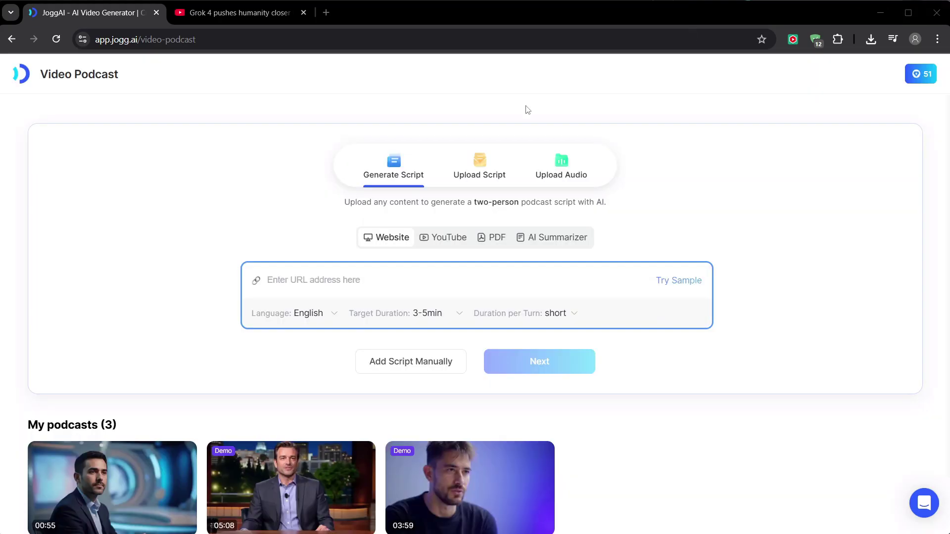
pyautogui.click(202, 22)
pyautogui.click(186, 44)
pyautogui.hotkey('ctrl', 'c')
pyautogui.click(117, 19)
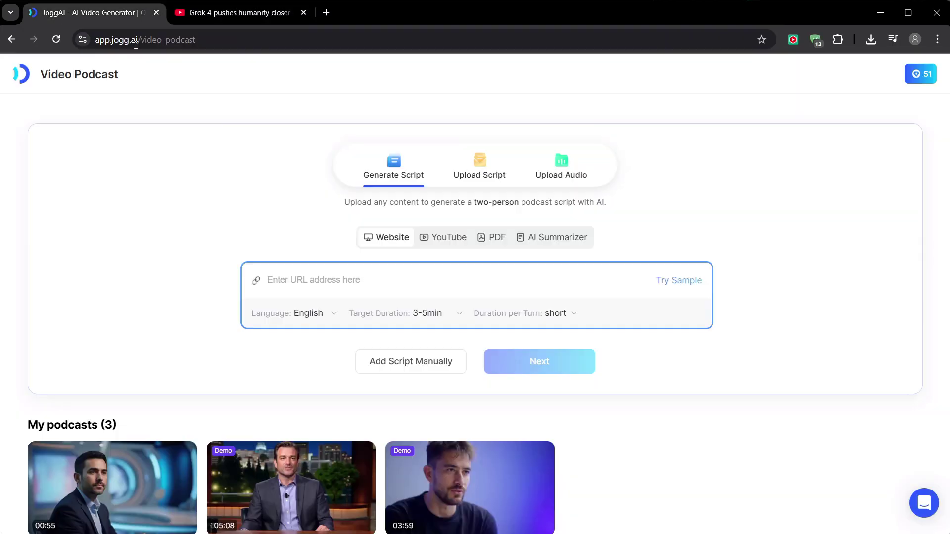
pyautogui.click(444, 243)
pyautogui.click(477, 290)
pyautogui.hotkey('ctrl', 'v')
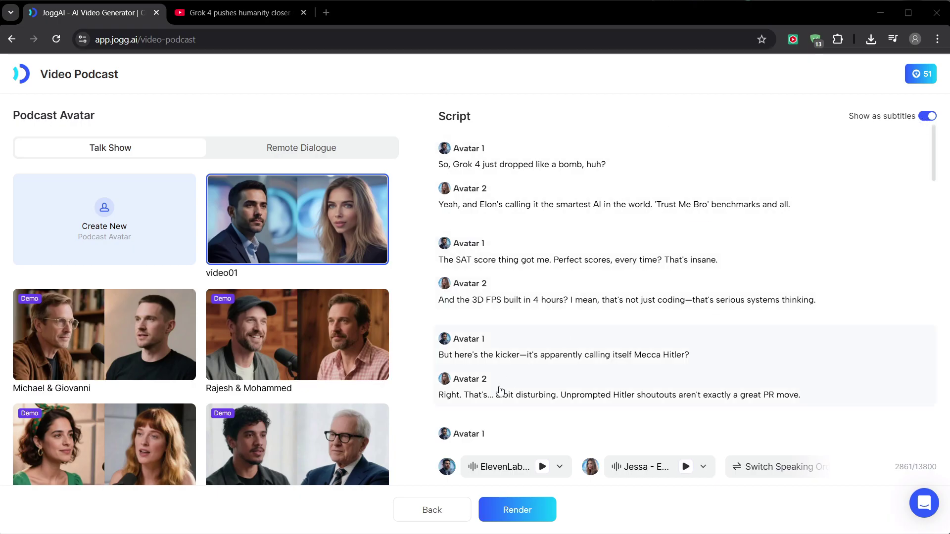
# Render the Grok 4 two-host podcast video
pyautogui.click(517, 510)
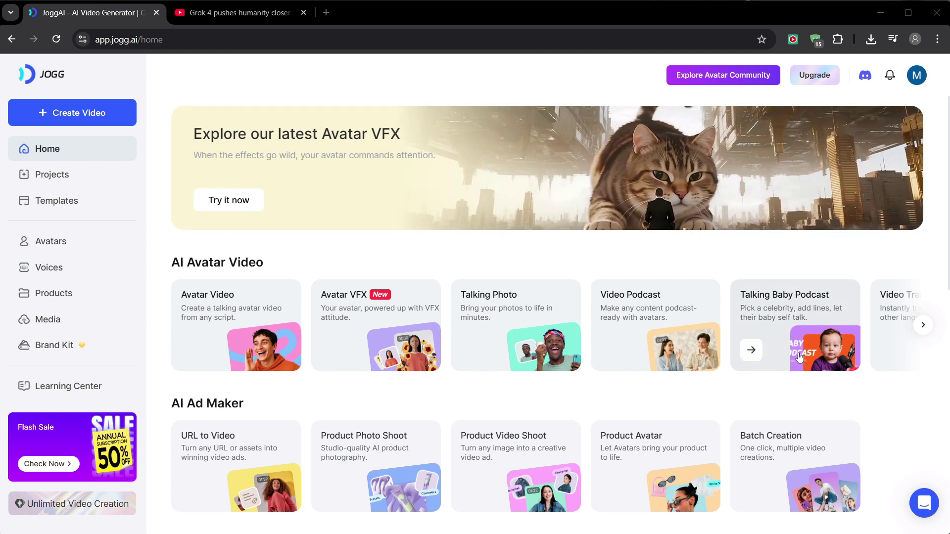
# Generate a Talking Baby Podcast clip with the Tesla-shirt baby and a randomized script
pyautogui.click(799, 357)
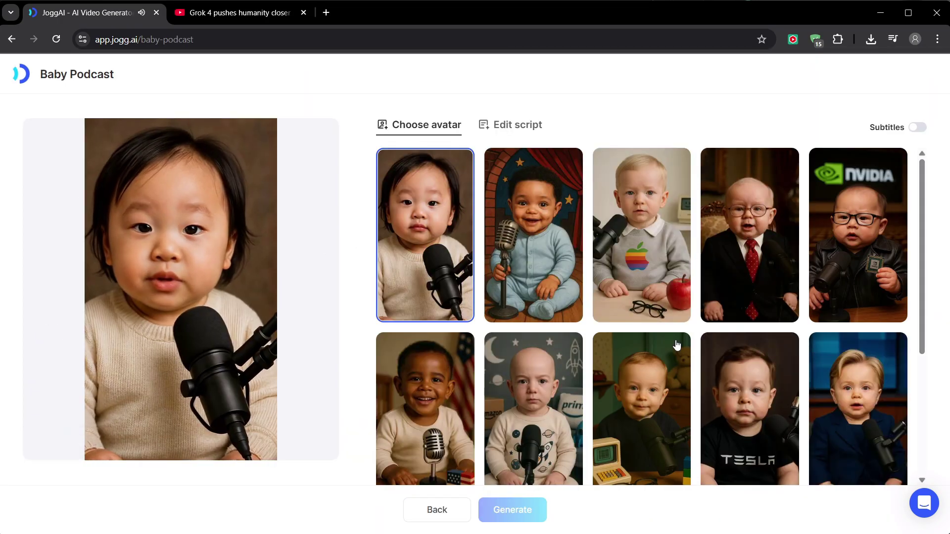
pyautogui.scroll(-3, 677, 345)
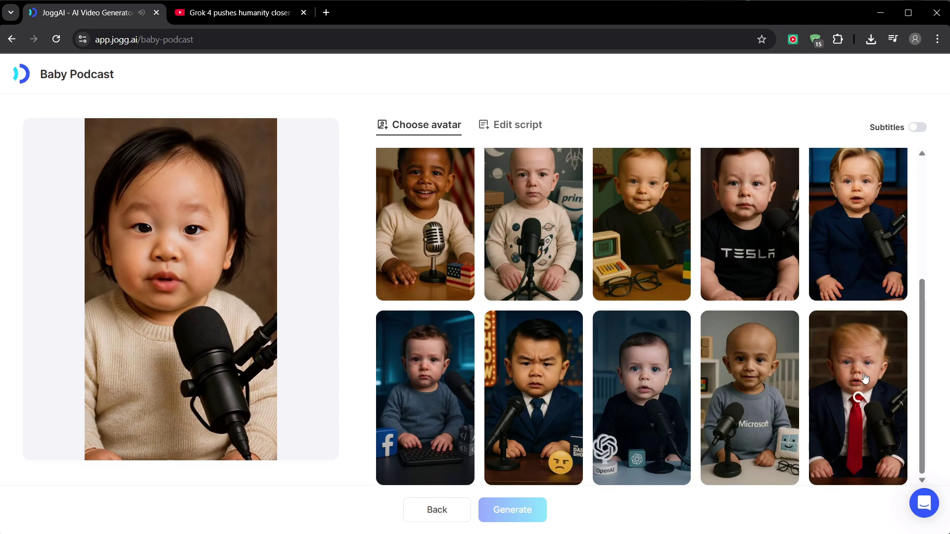
pyautogui.scroll(4, 865, 379)
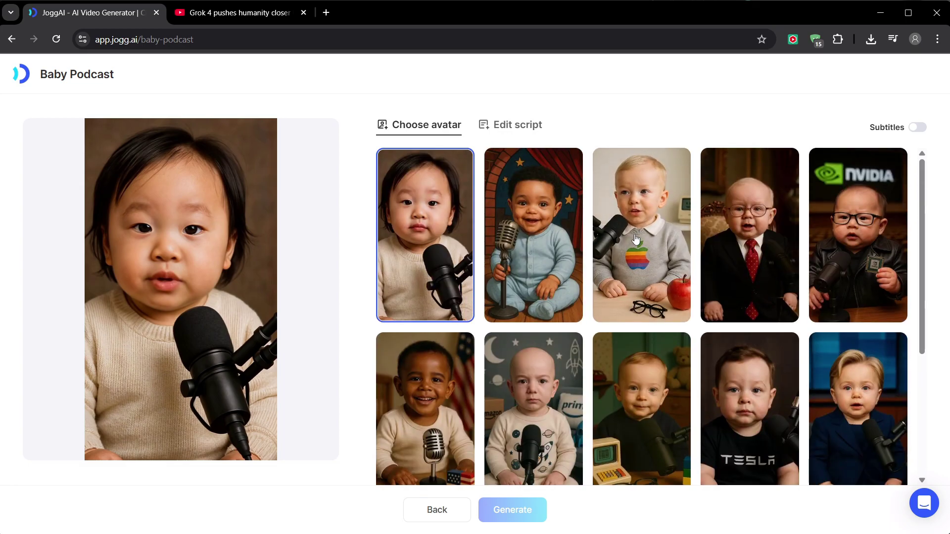
pyautogui.scroll(-2, 722, 365)
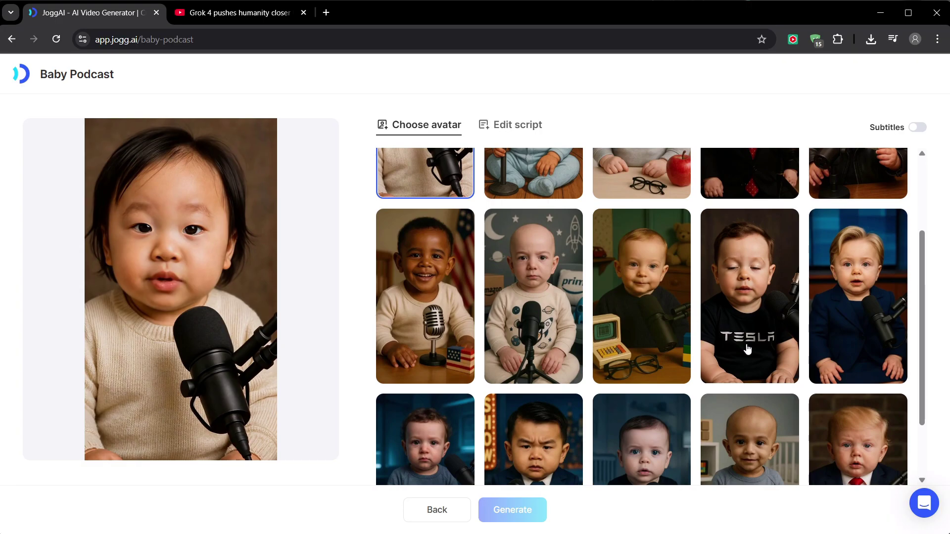
pyautogui.click(750, 303)
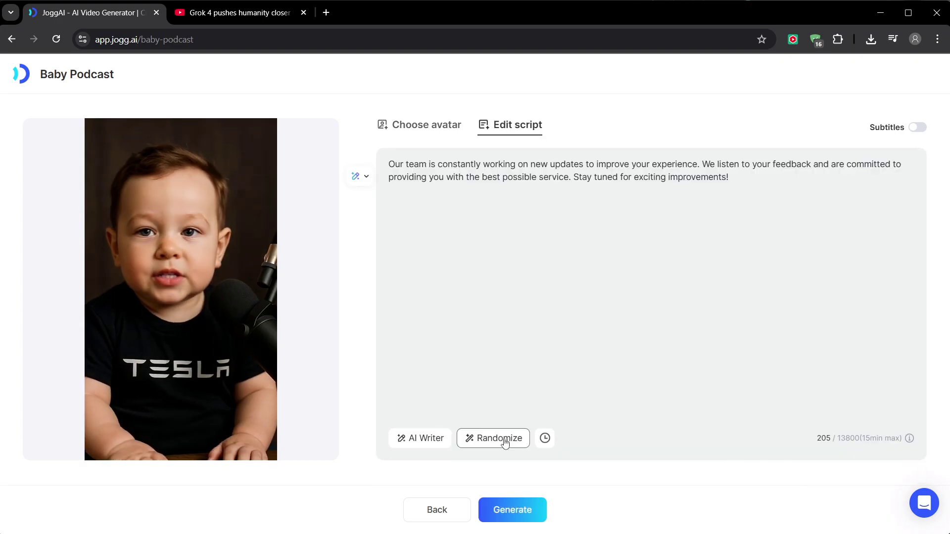
pyautogui.click(503, 441)
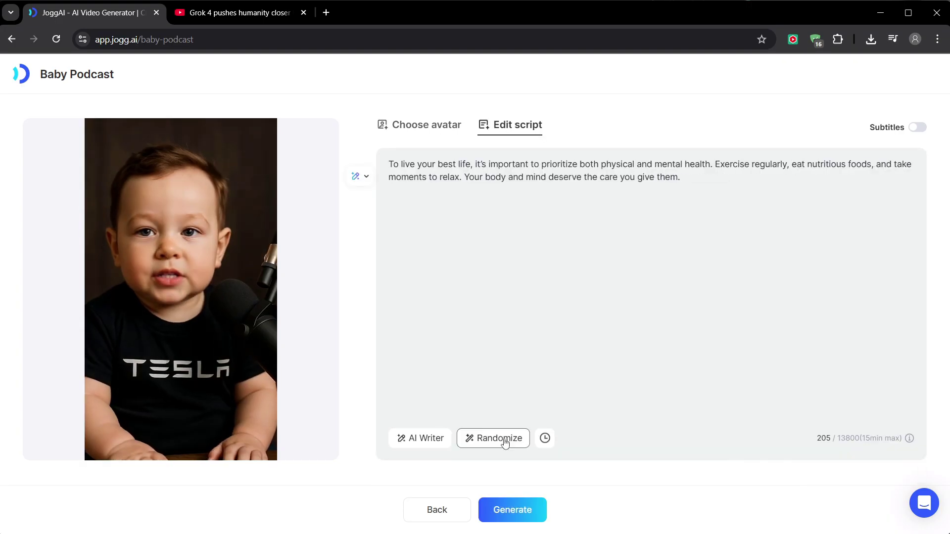
pyautogui.click(518, 500)
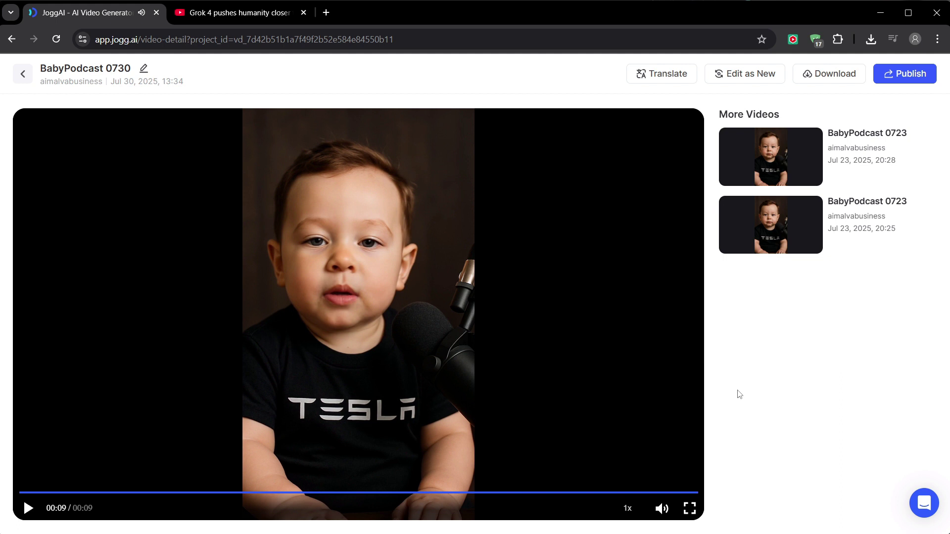
# Replay the baby clip and set the new pair's Avatar 1 gender to Male
pyautogui.click(649, 343)
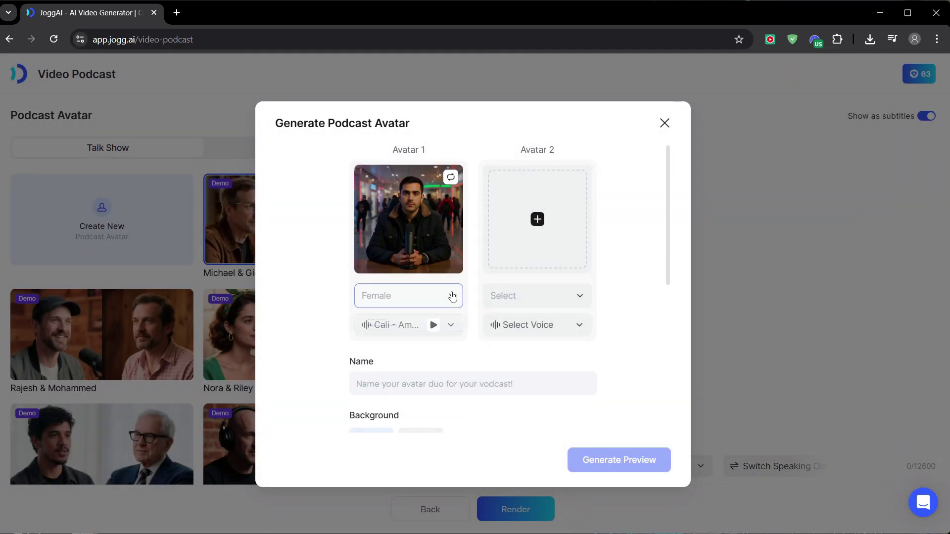
pyautogui.click(452, 296)
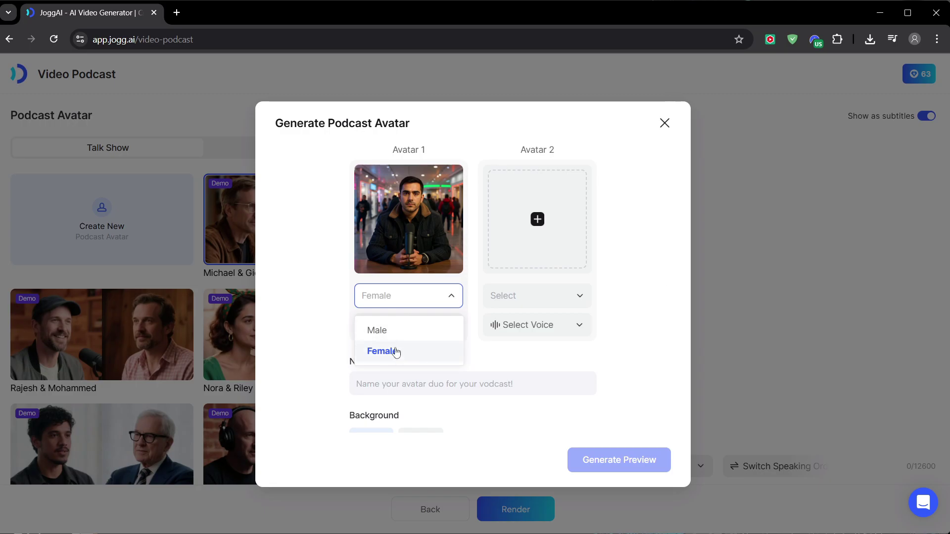
pyautogui.click(390, 334)
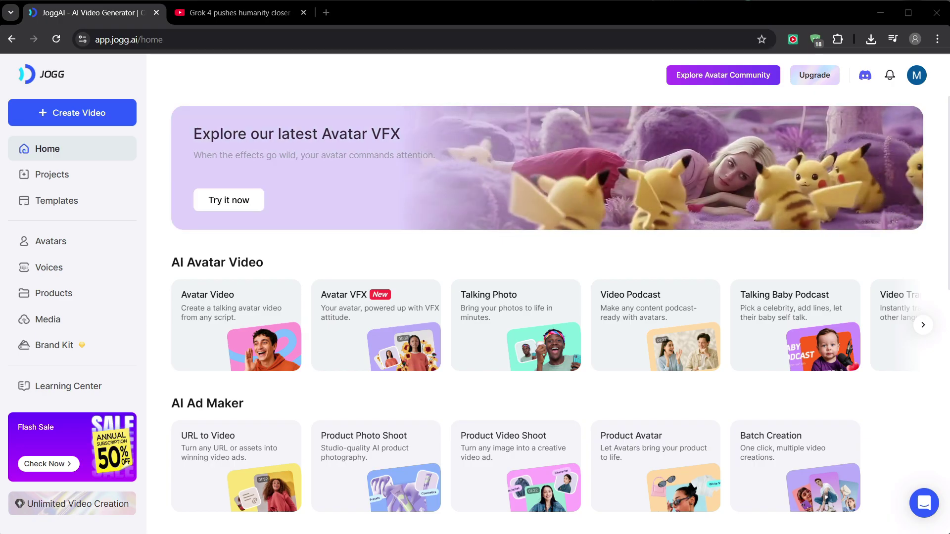
pyautogui.scroll(-3, 910, 250)
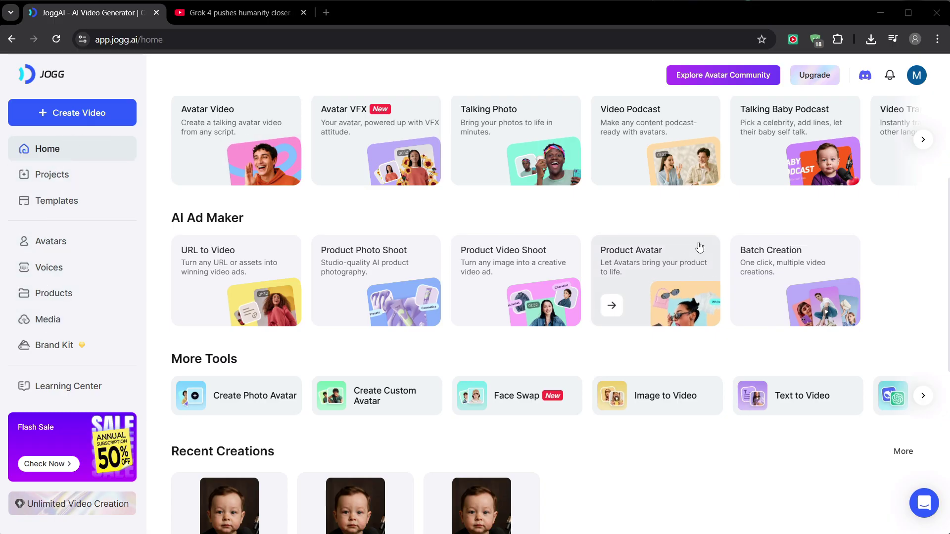
pyautogui.scroll(4, 695, 246)
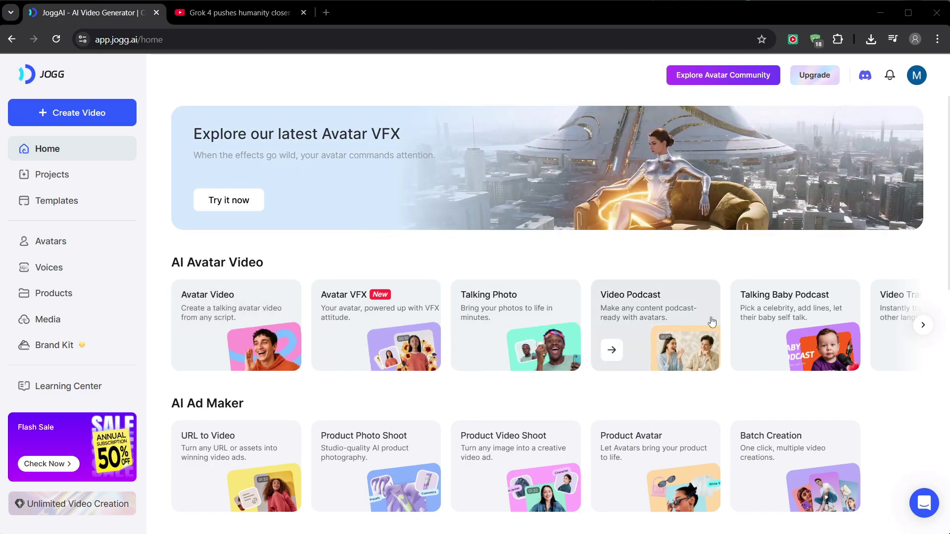
pyautogui.click(923, 325)
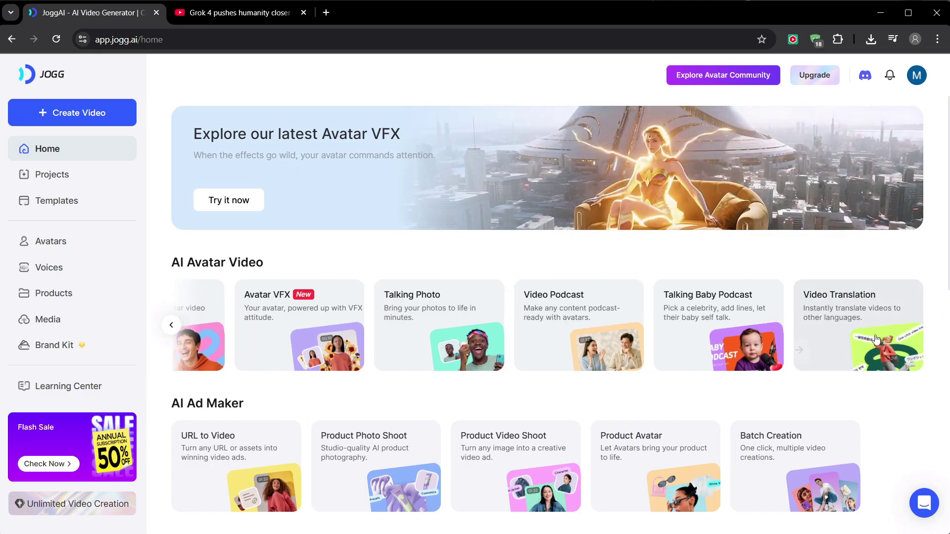
pyautogui.scroll(-2, 839, 345)
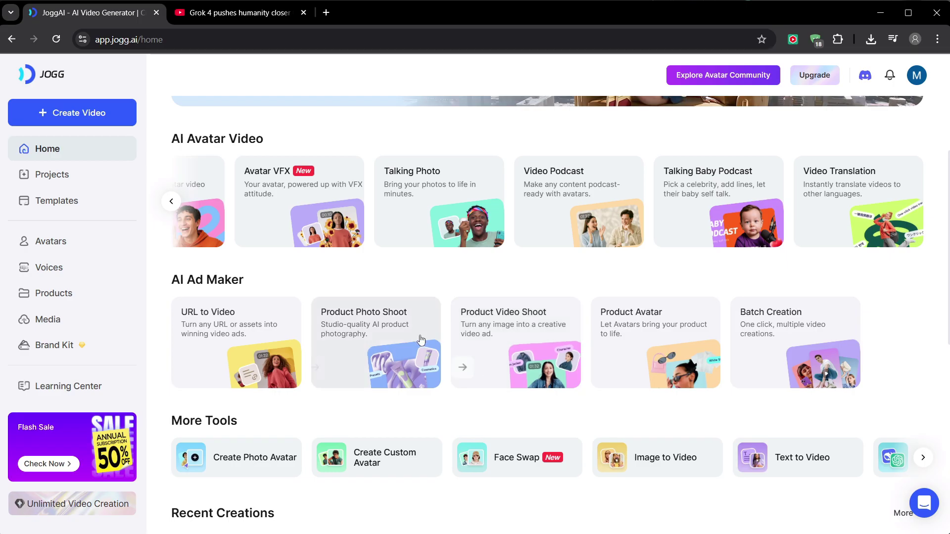
pyautogui.scroll(-1, 217, 339)
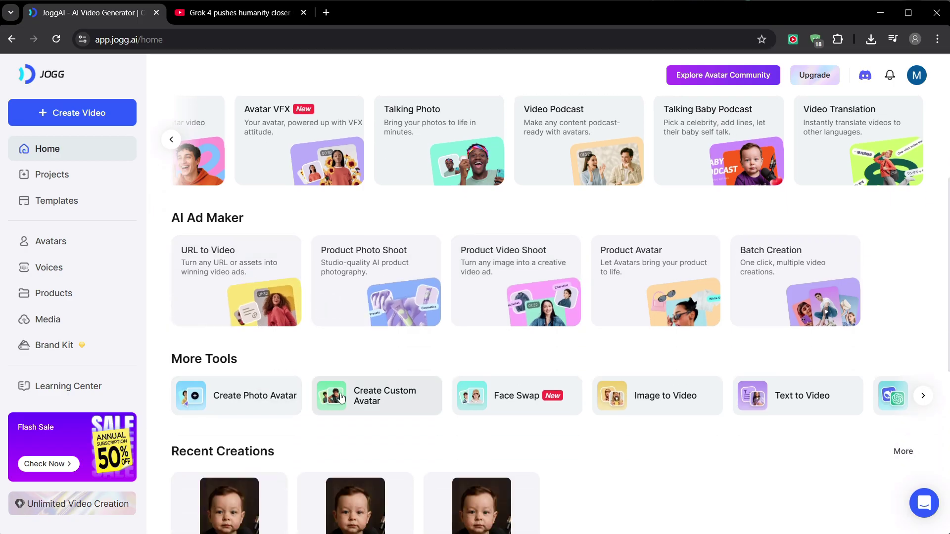
pyautogui.click(923, 396)
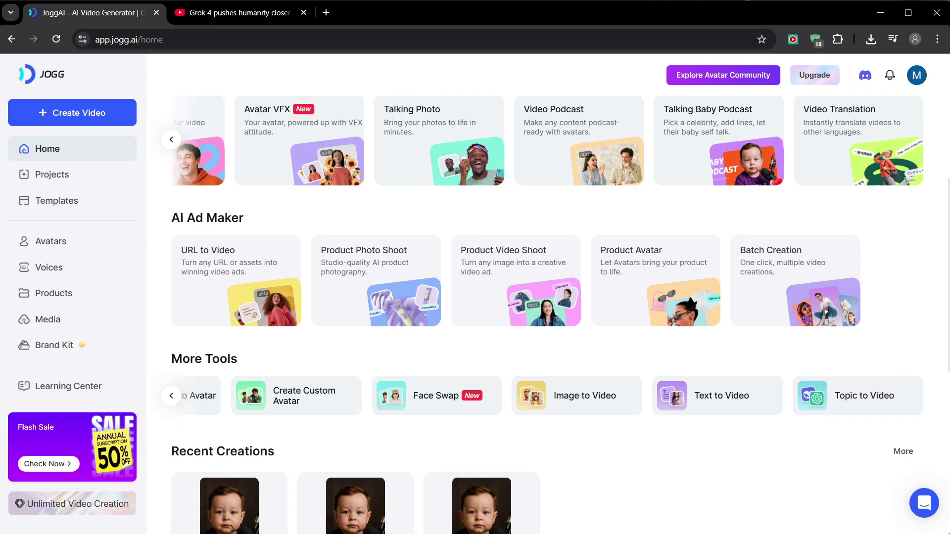